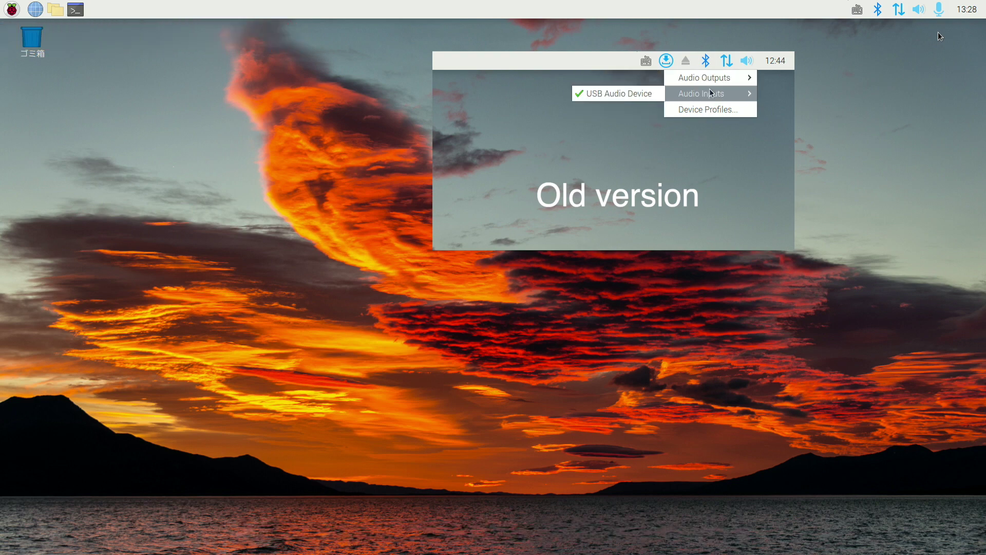
# Check the available audio output devices and microphone input devices in their separate device lists
pyautogui.click(917, 10)
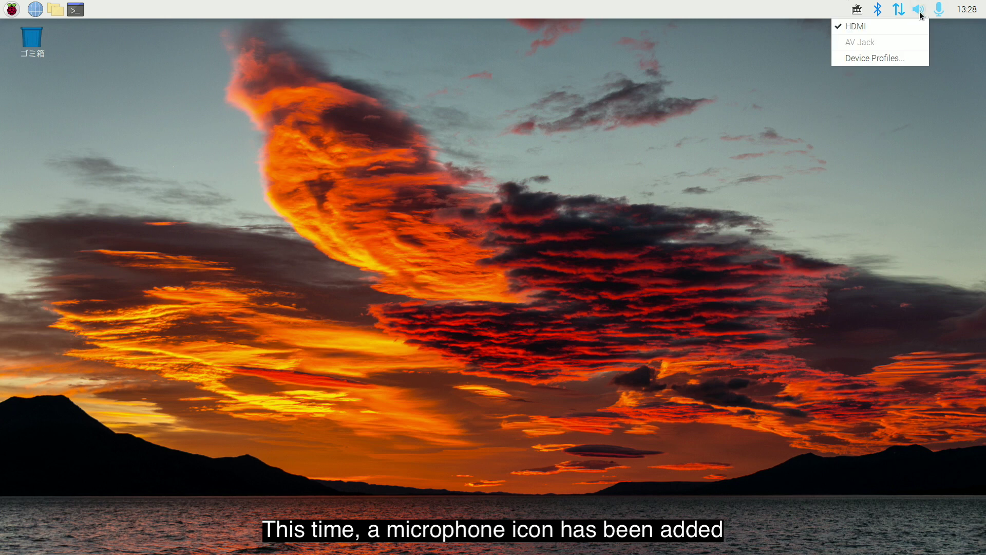
pyautogui.click(920, 14)
pyautogui.click(938, 13)
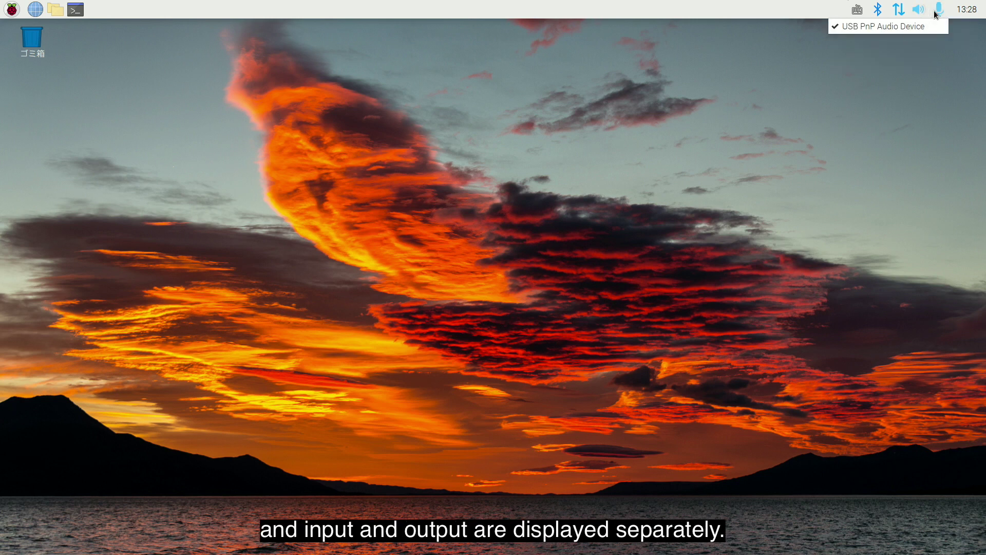
pyautogui.click(939, 13)
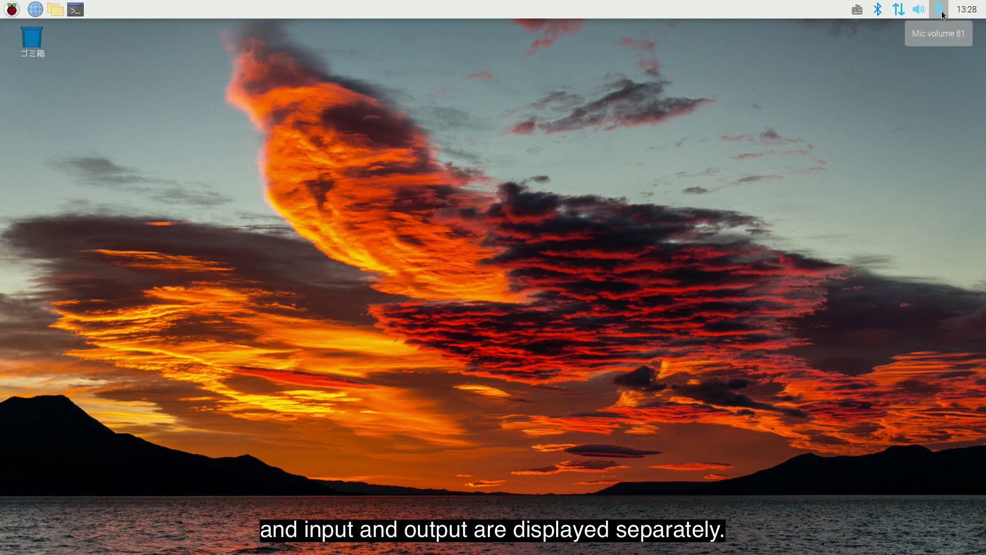
pyautogui.click(942, 15)
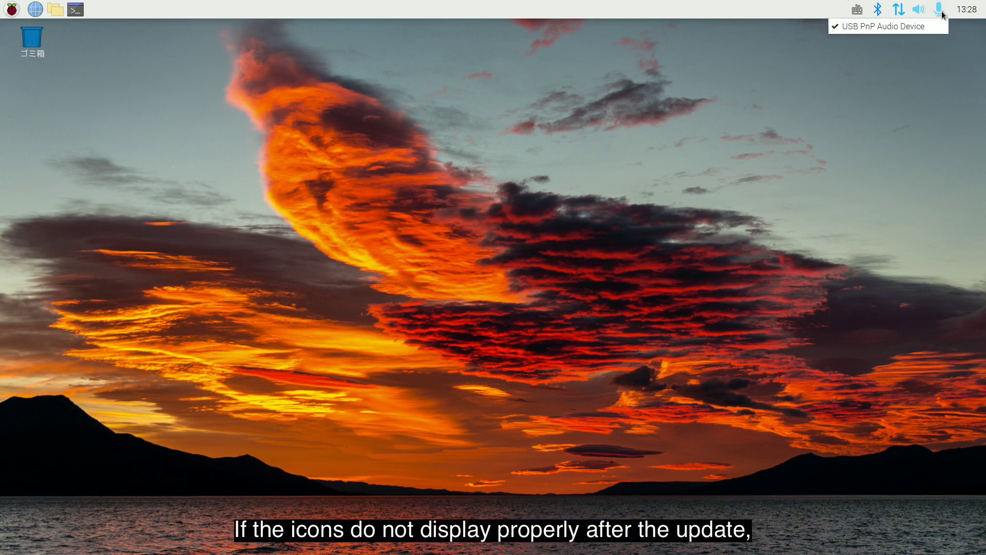
pyautogui.click(942, 14)
# View the microphone and speaker volume sliders, closing each one after checking it
pyautogui.click(941, 14)
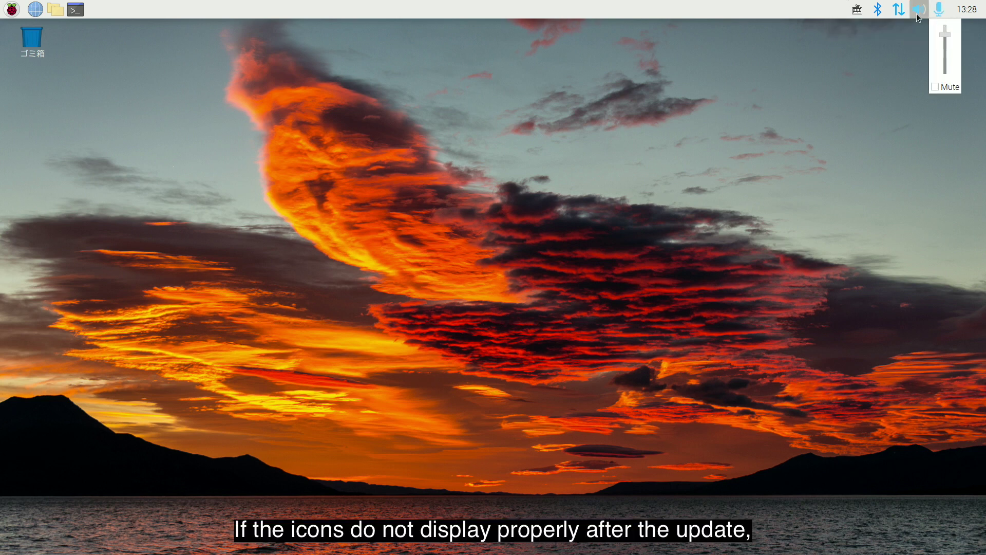
pyautogui.click(918, 16)
pyautogui.click(918, 15)
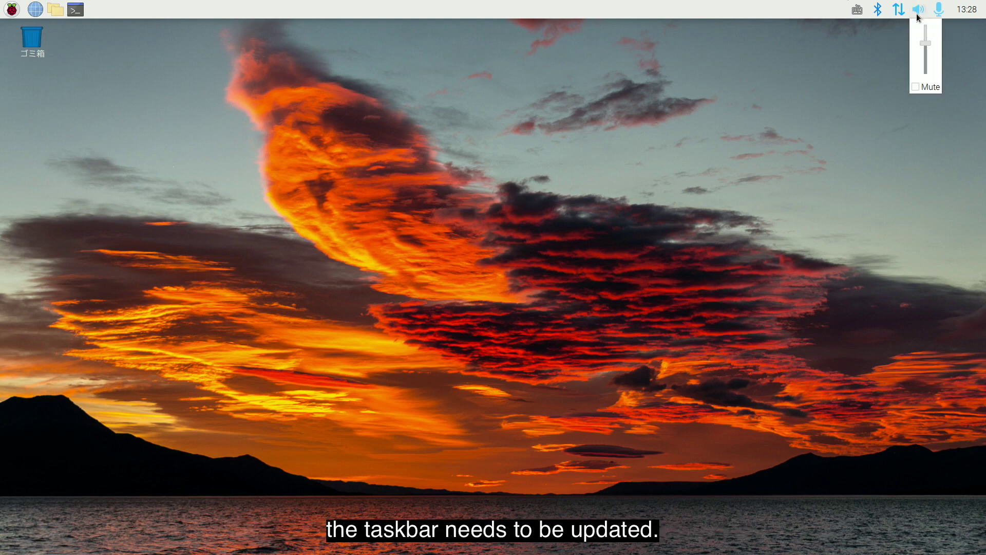
pyautogui.click(918, 16)
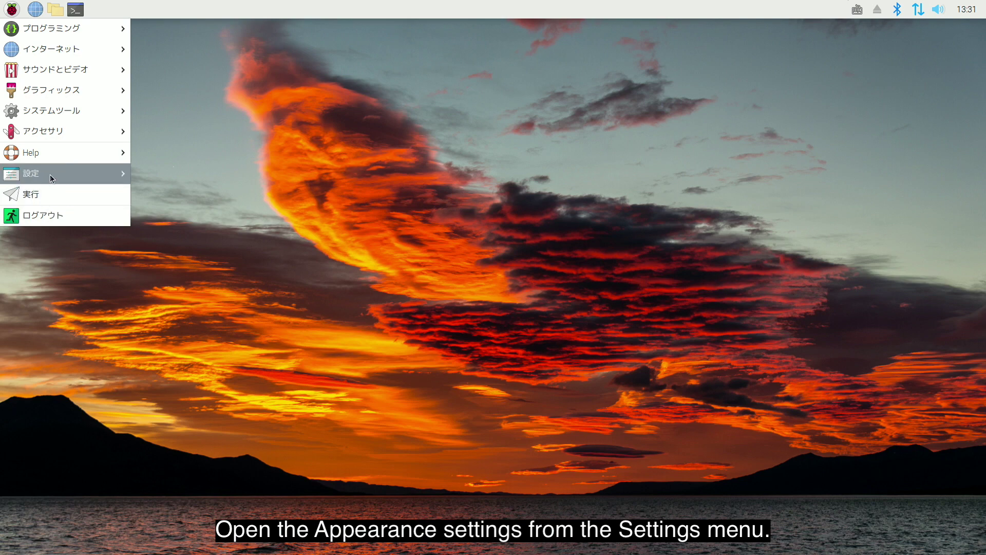
# Apply the large-screen defaults in the Appearance settings, switch to the medium-screen defaults and accept them
pyautogui.moveTo(51, 174)
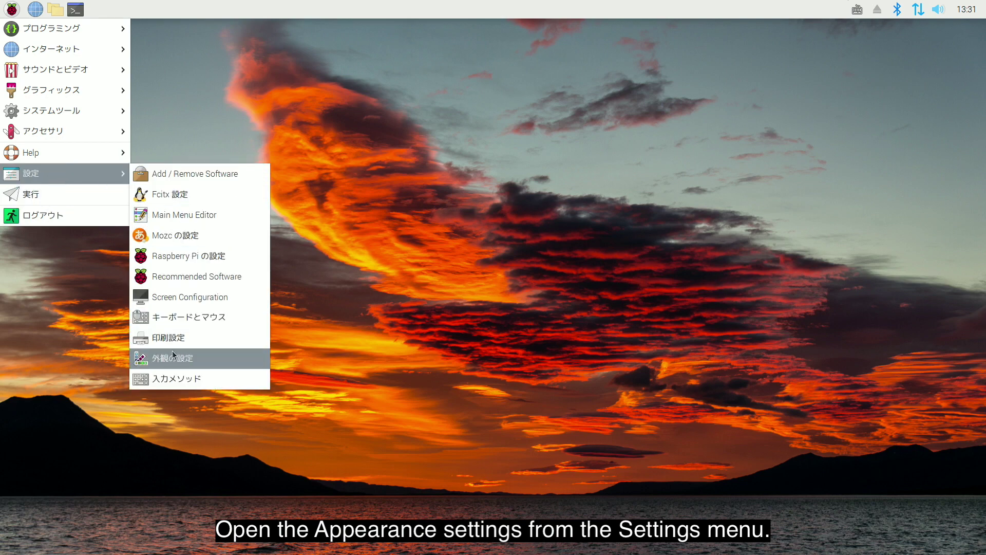
pyautogui.click(172, 361)
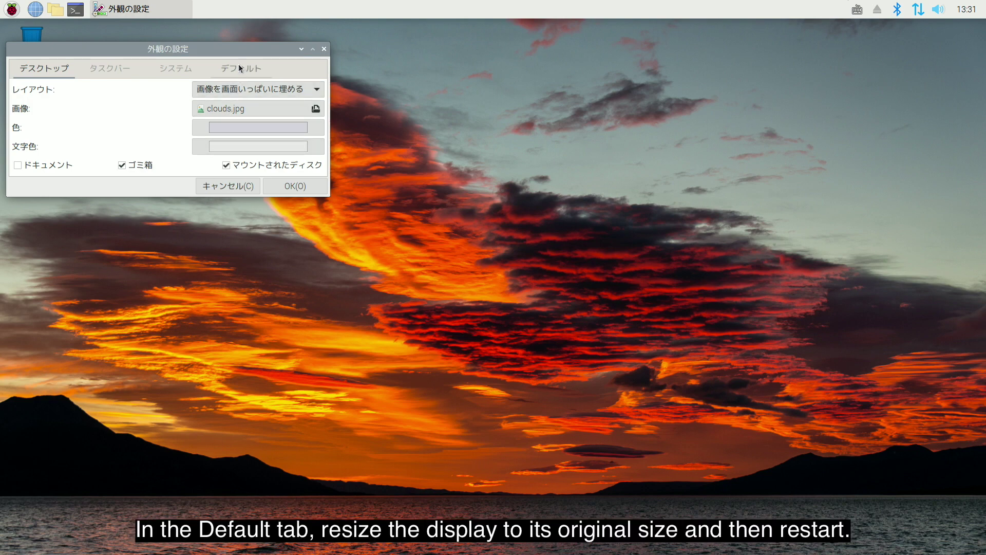
pyautogui.click(238, 66)
pyautogui.click(244, 86)
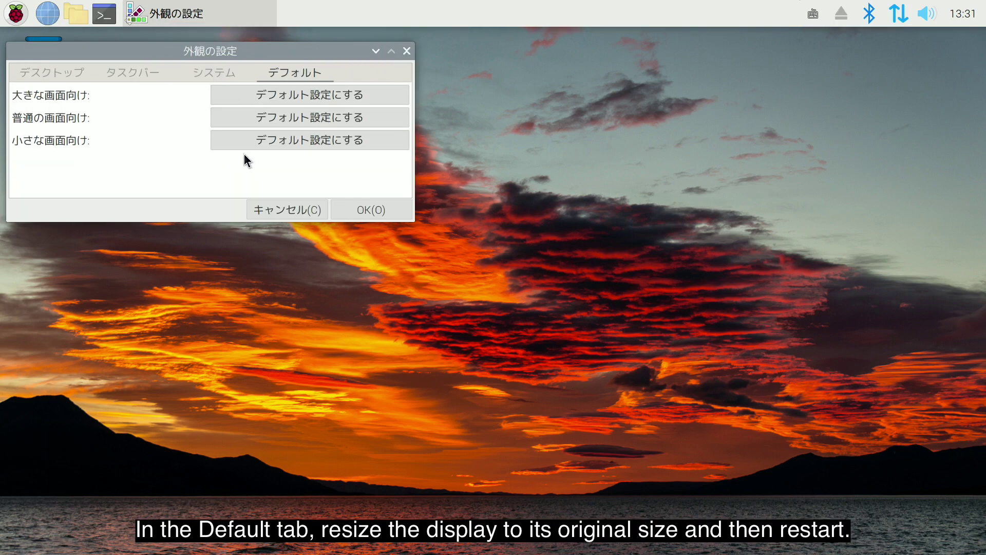
pyautogui.click(267, 116)
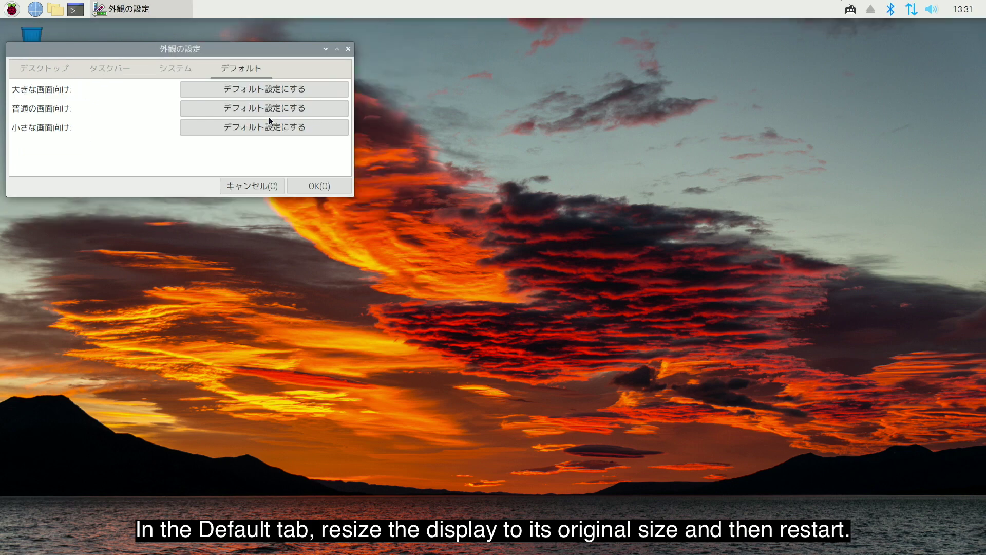
pyautogui.click(313, 187)
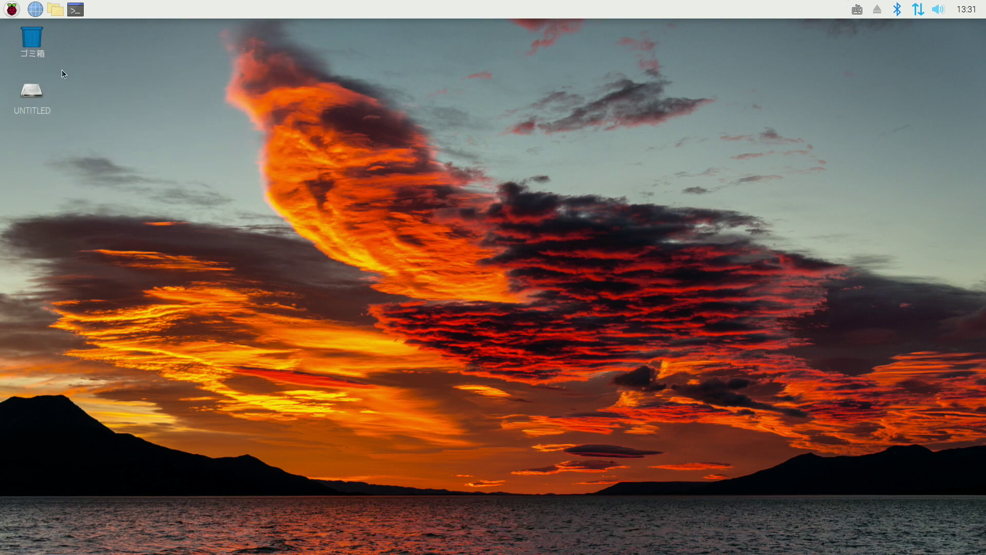
# Reboot the system through the shutdown options
pyautogui.click(11, 9)
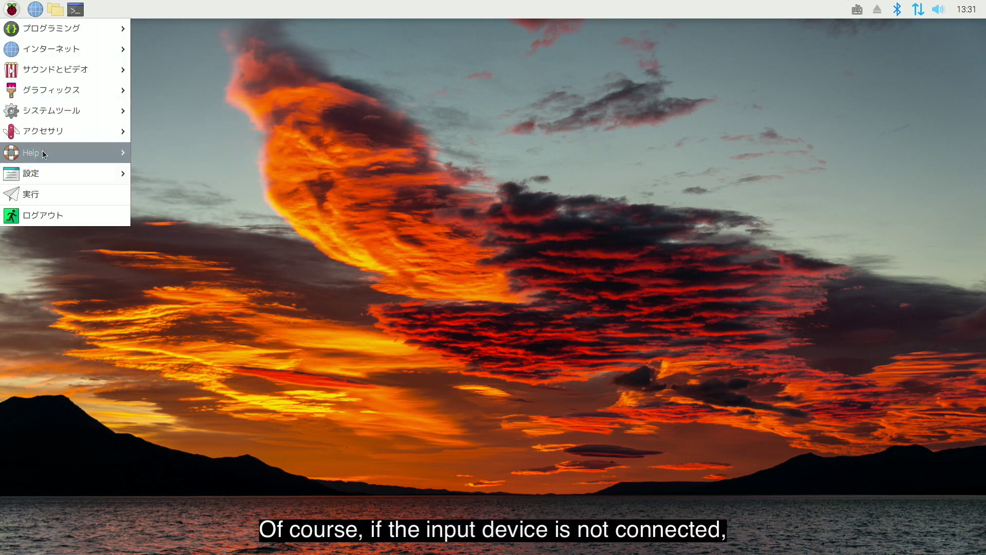
pyautogui.press('Escape')
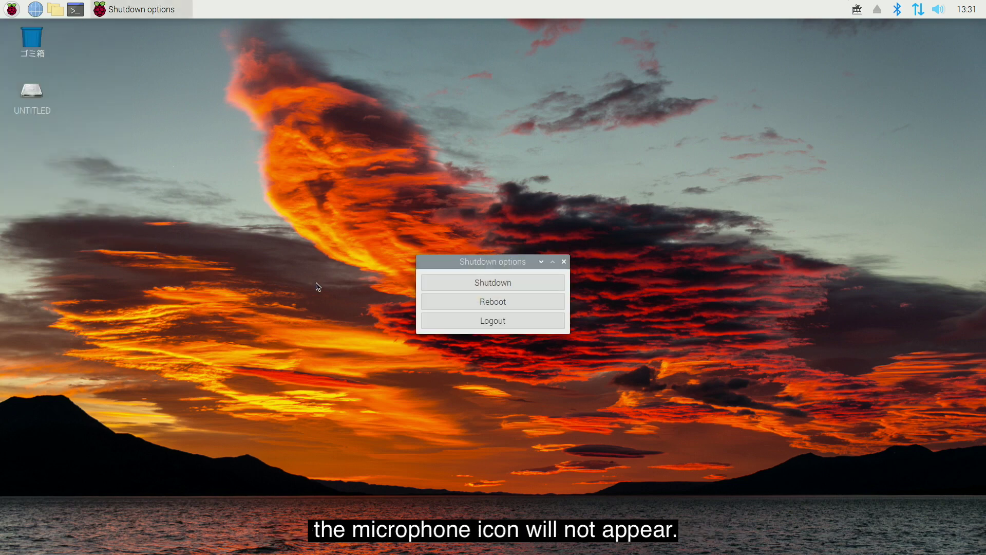
pyautogui.click(439, 301)
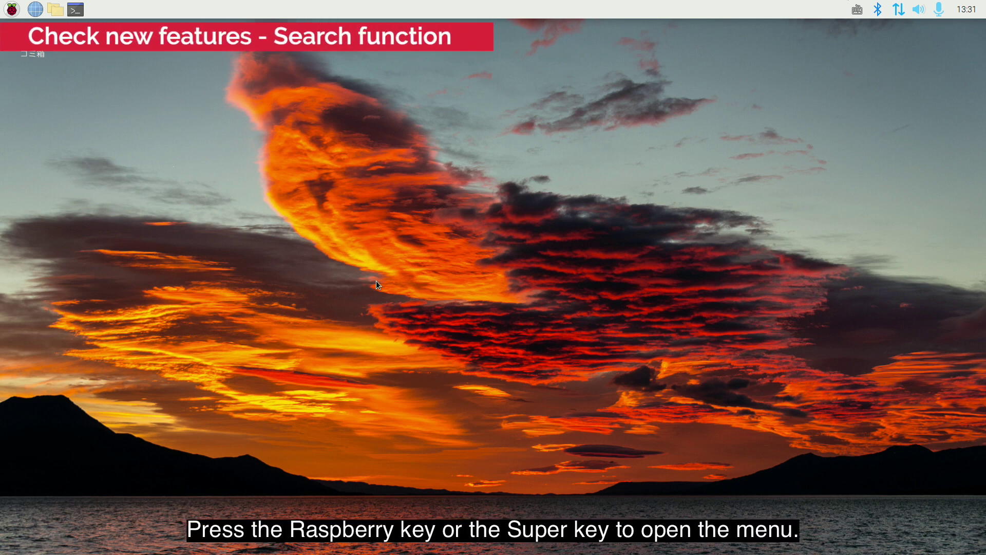
# Search the main application menu for "c" and narrow it to "ca", and clear the search text
pyautogui.press('super')
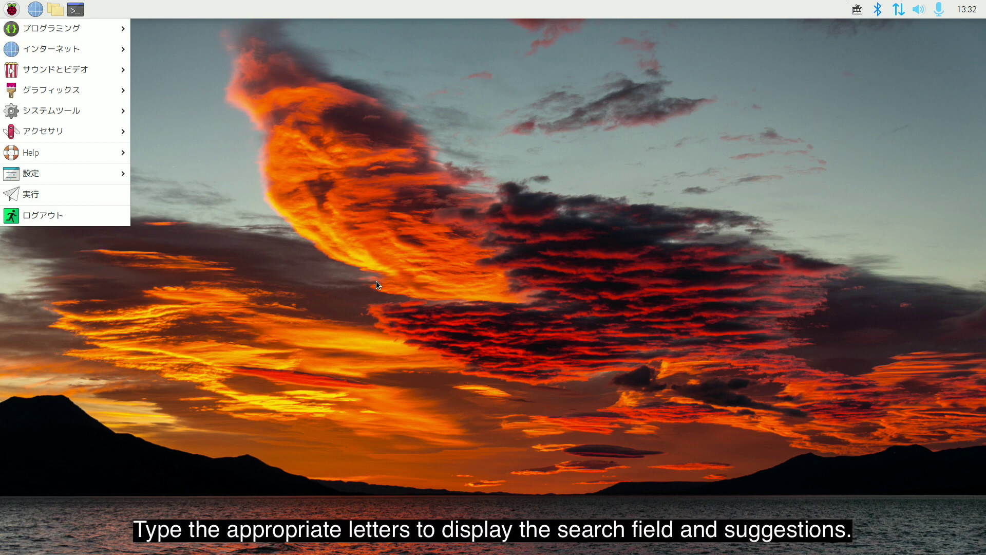
pyautogui.write('c')
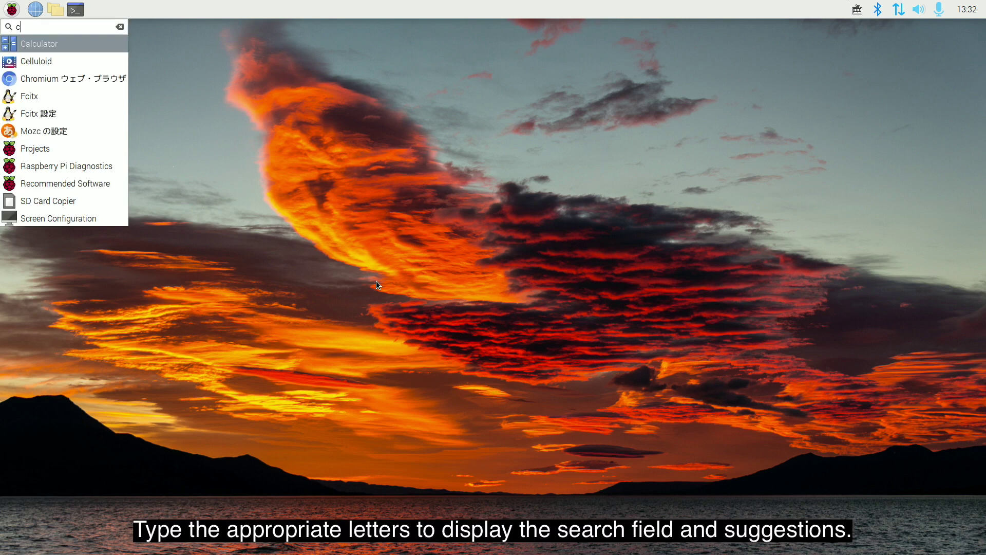
pyautogui.write('a')
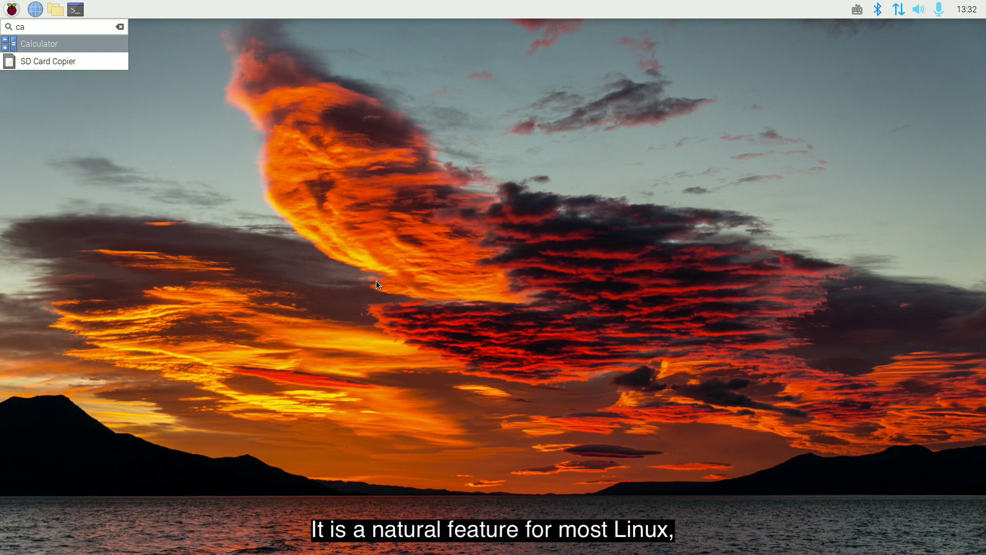
pyautogui.press('BackSpace')
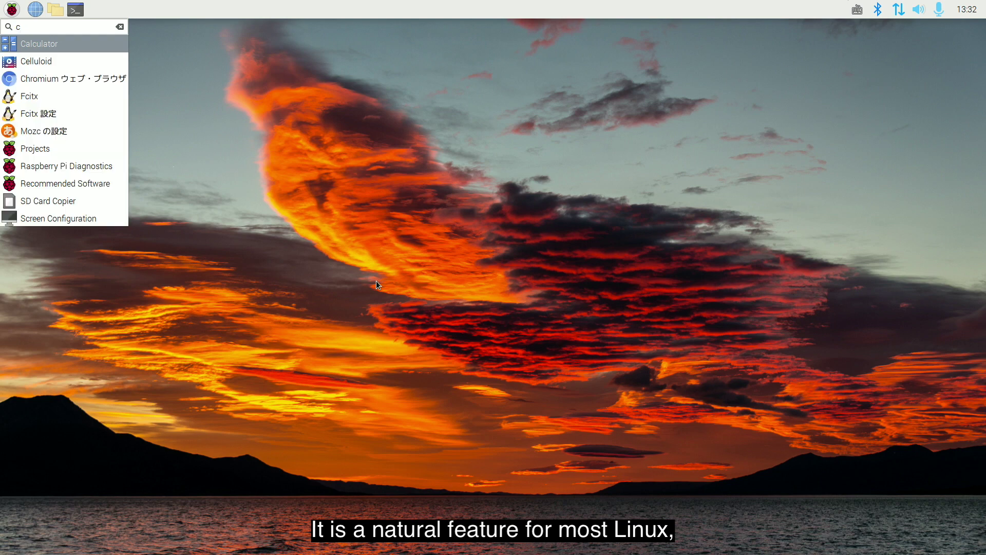
pyautogui.press('BackSpace')
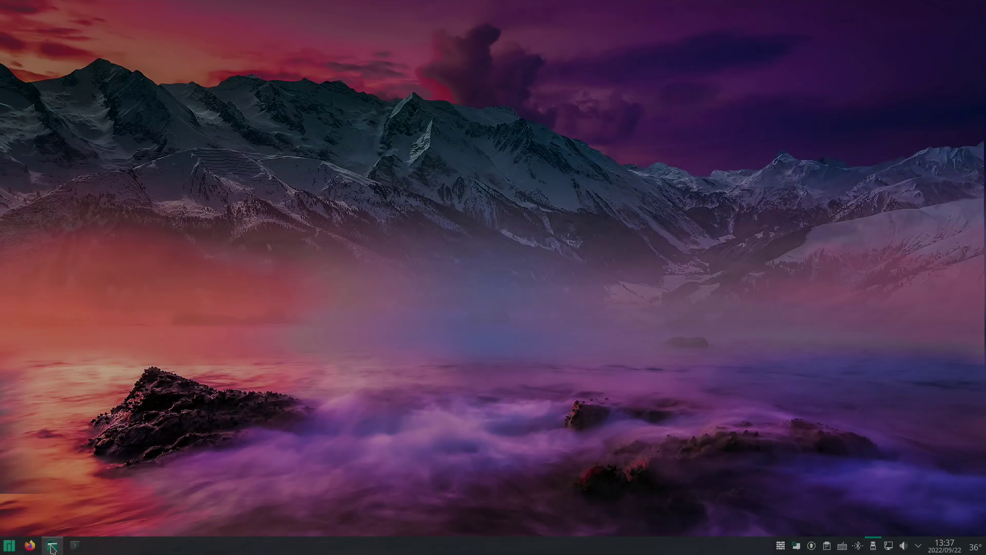
# On the Manjaro desktop, search the UNTITLED USB drive for "cal" by file name in Dolphin
pyautogui.click(52, 547)
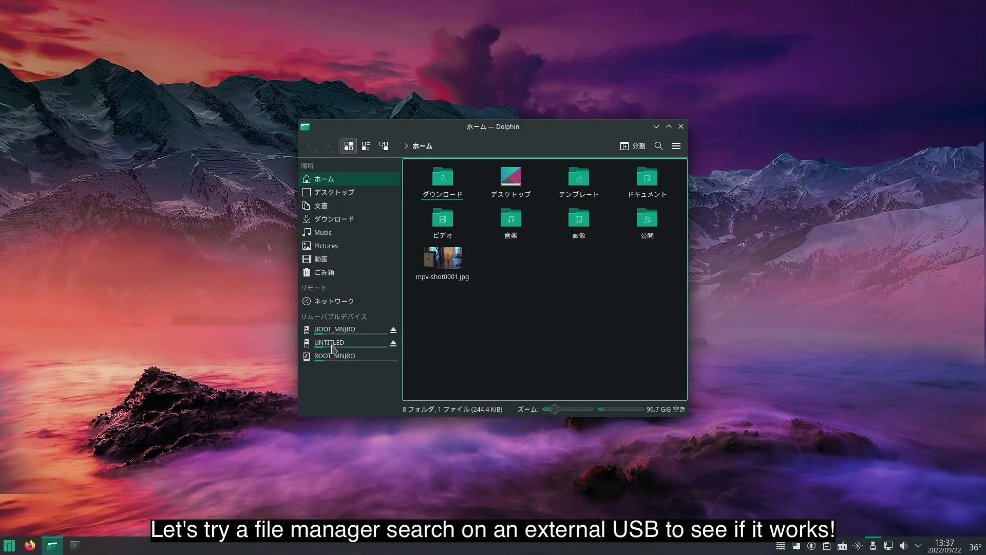
pyautogui.click(333, 347)
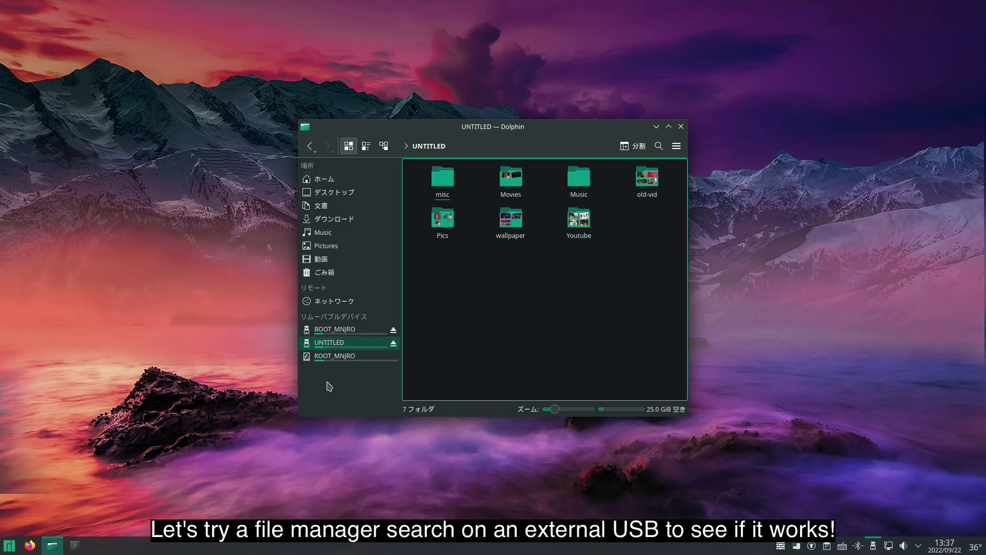
pyautogui.click(659, 146)
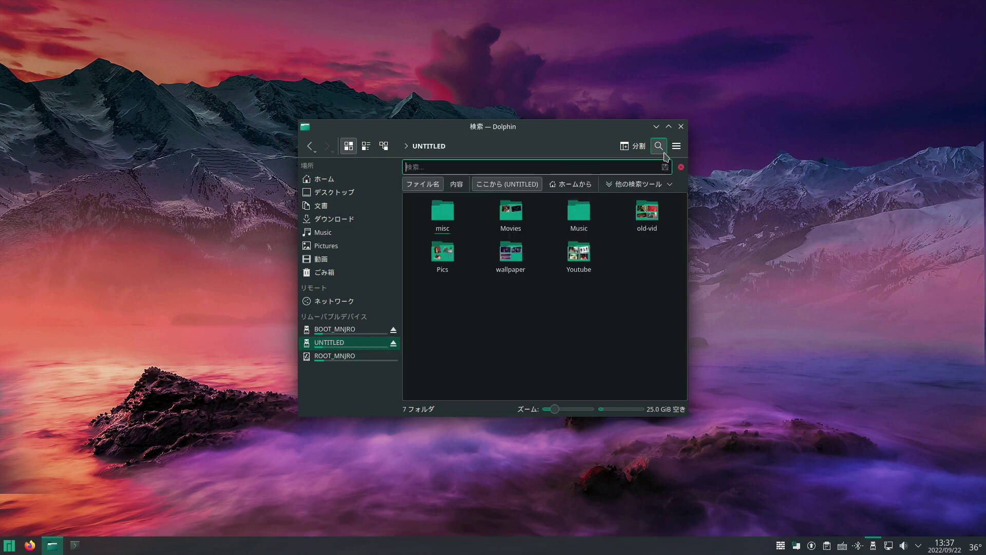
pyautogui.write('ca')
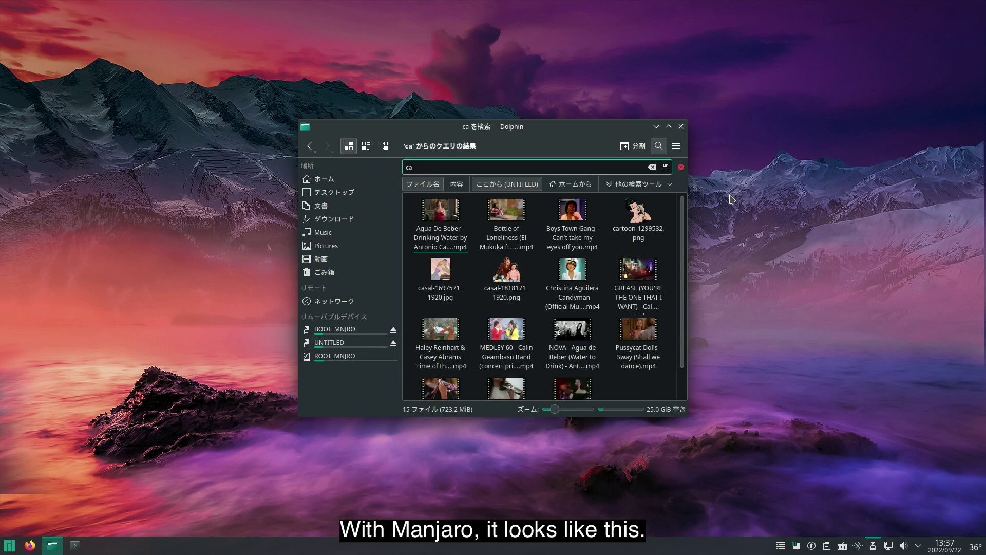
pyautogui.write('l')
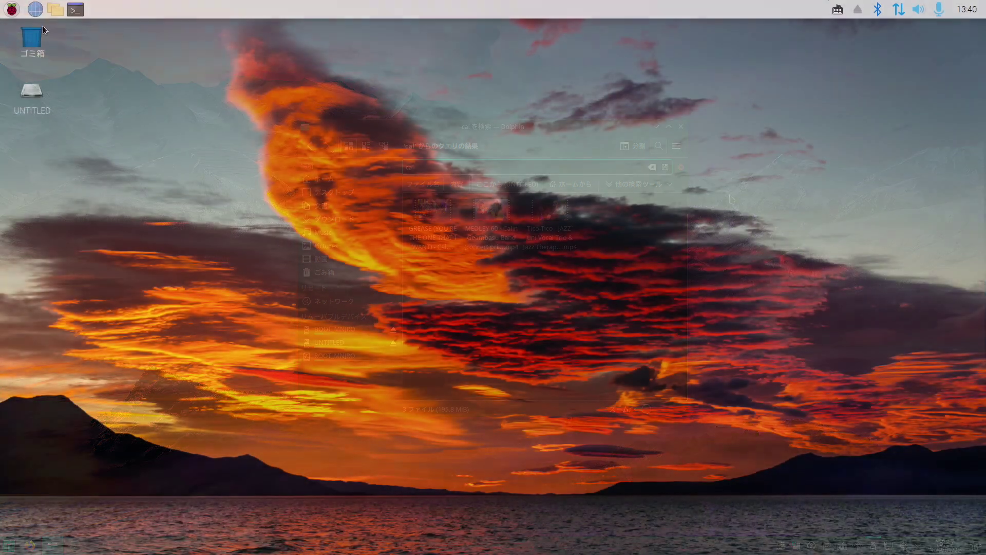
# On the Raspberry Pi OS desktop, search the UNTITLED USB drive for files with the name pattern "cal" in the file manager
pyautogui.click(55, 14)
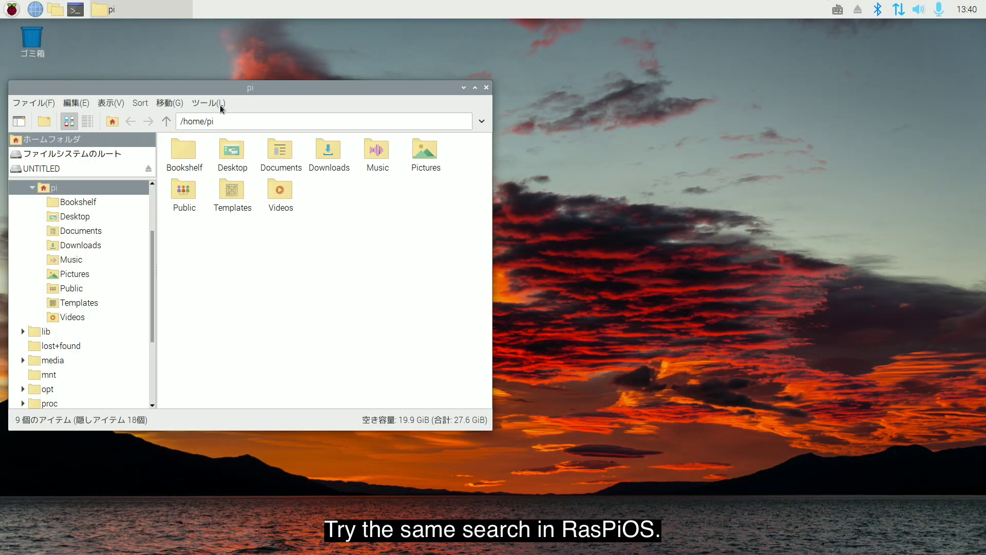
pyautogui.click(112, 167)
pyautogui.click(212, 105)
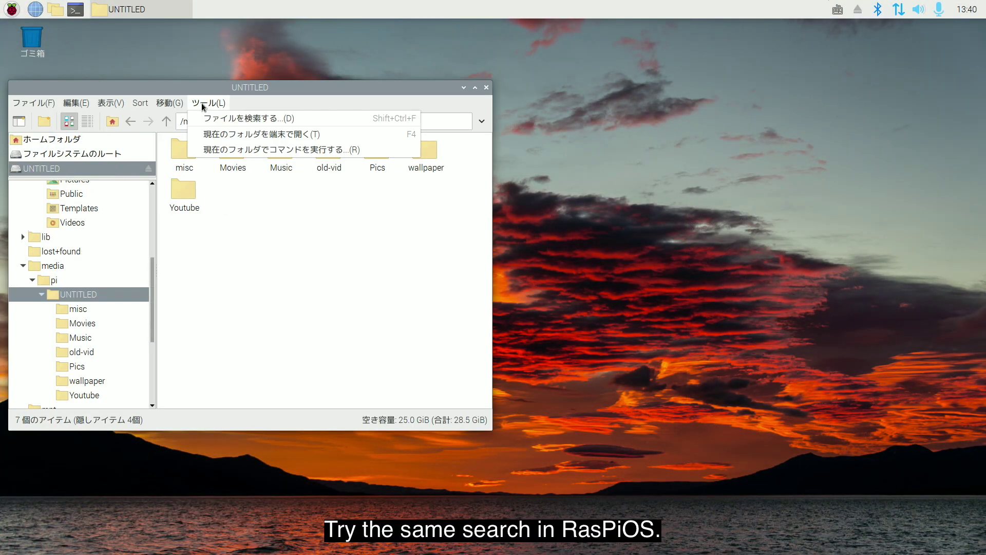
pyautogui.click(211, 117)
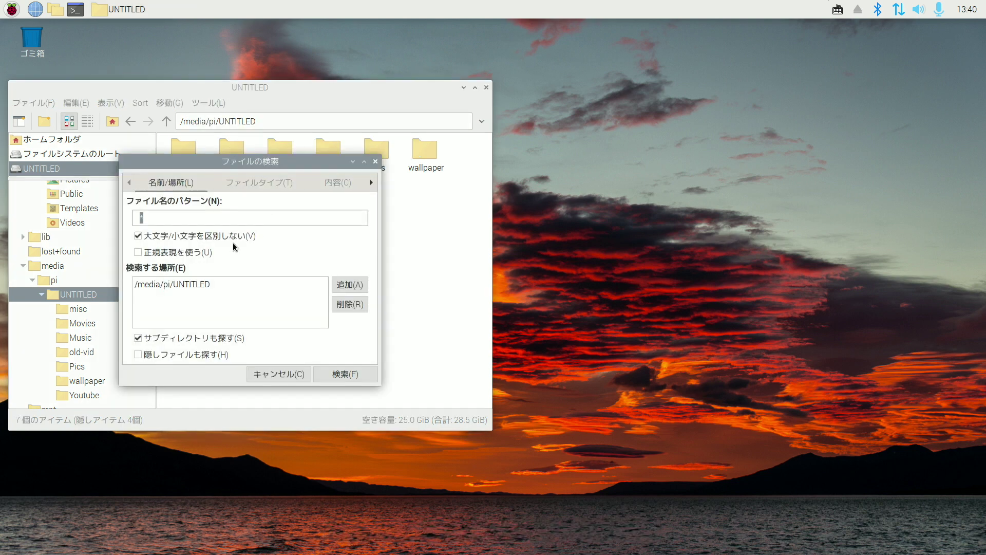
pyautogui.write('cal')
pyautogui.press('Return')
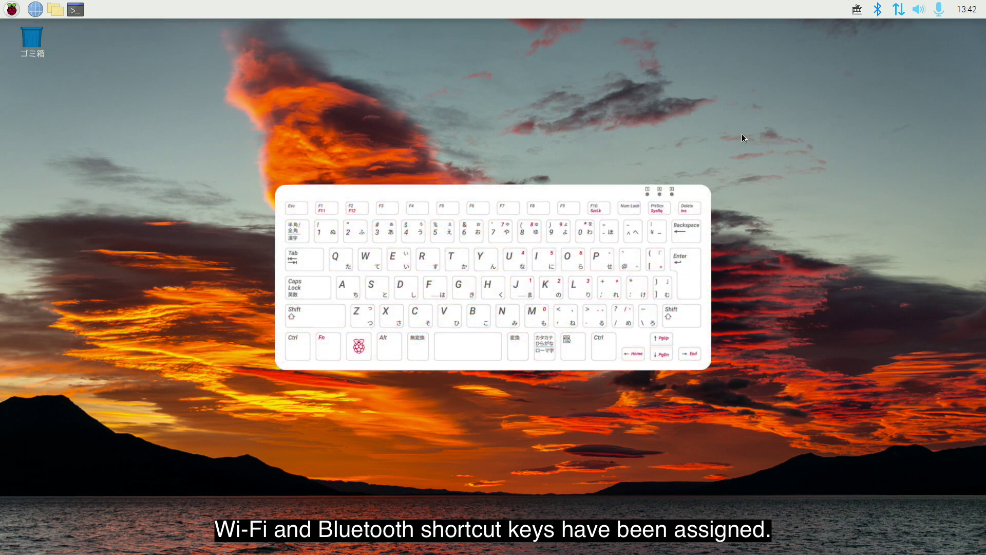
# Bring up the list of Wi-Fi networks, followed by the Bluetooth options
pyautogui.hotkey('ctrl', 'alt', 'w')
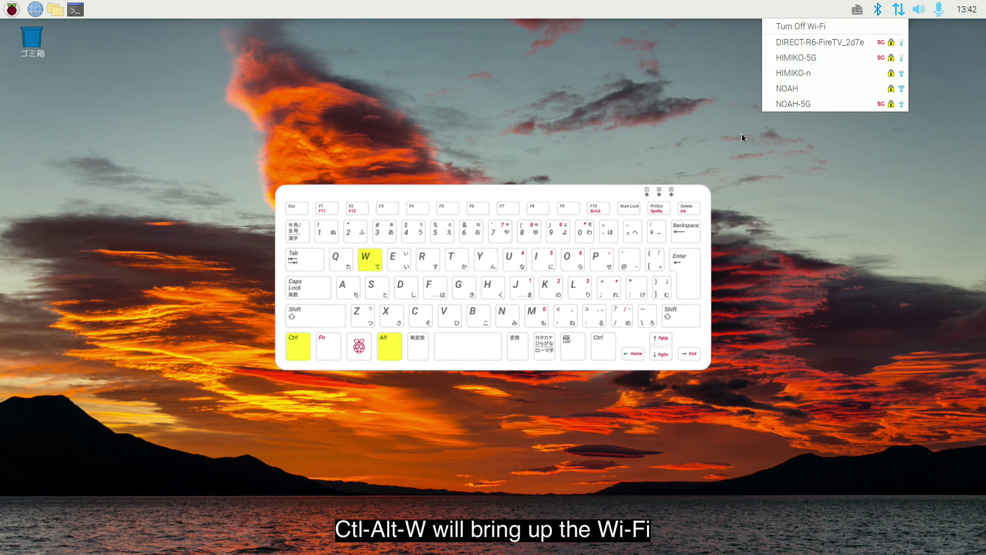
pyautogui.hotkey('ctrl', 'alt', 'b')
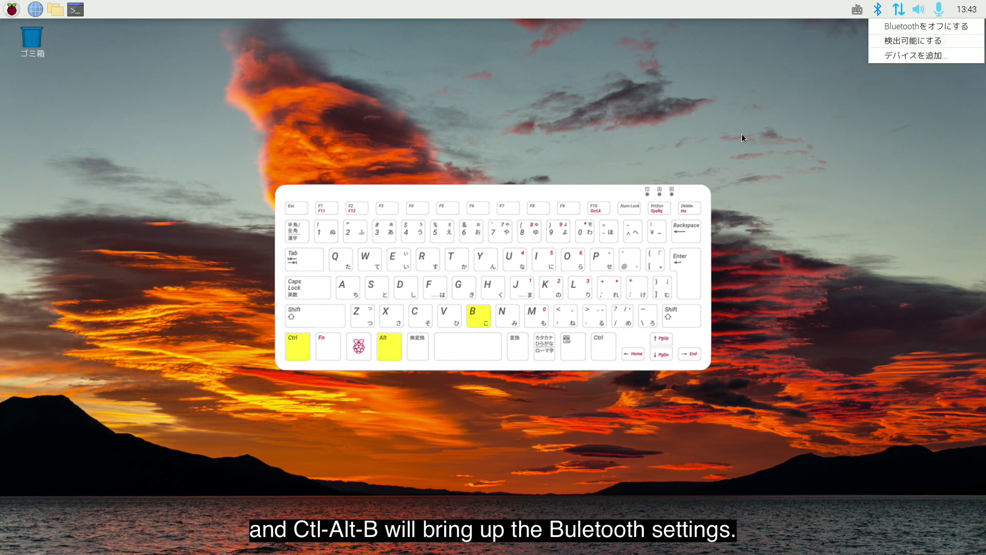